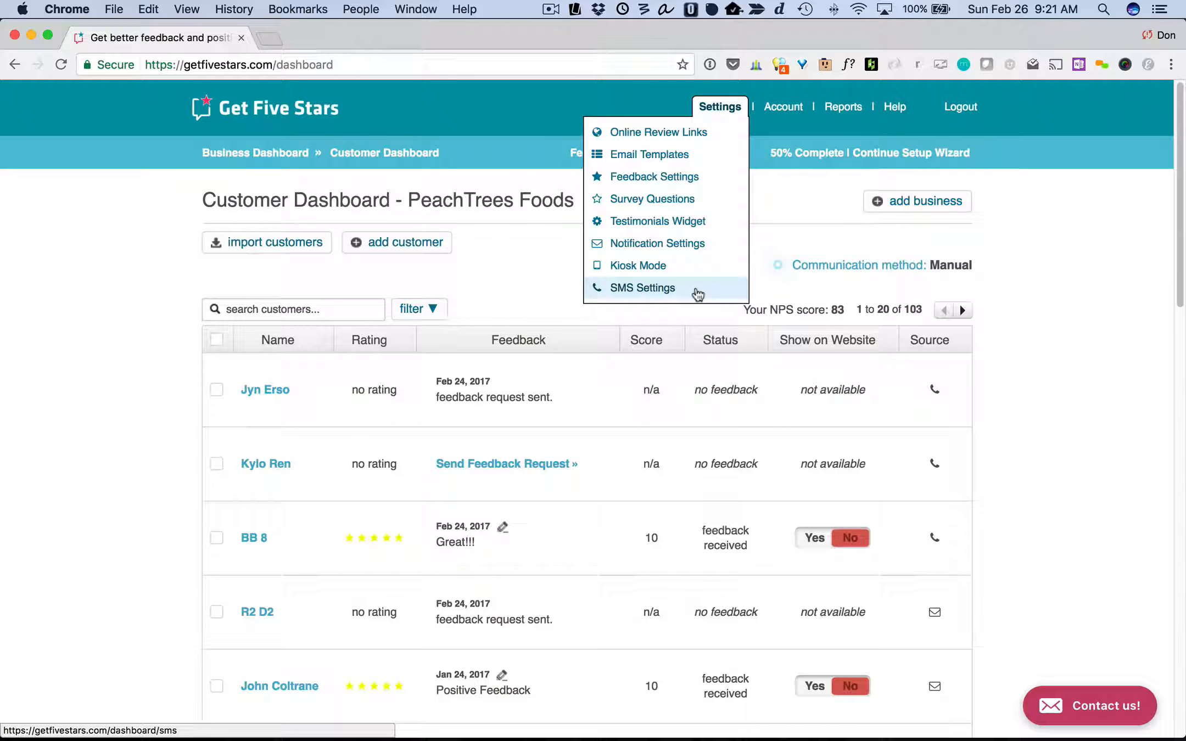
# - Open the business's SMS settings and preview the Image with Text Message type before switching back to Regular Text Message
pyautogui.click(696, 292)
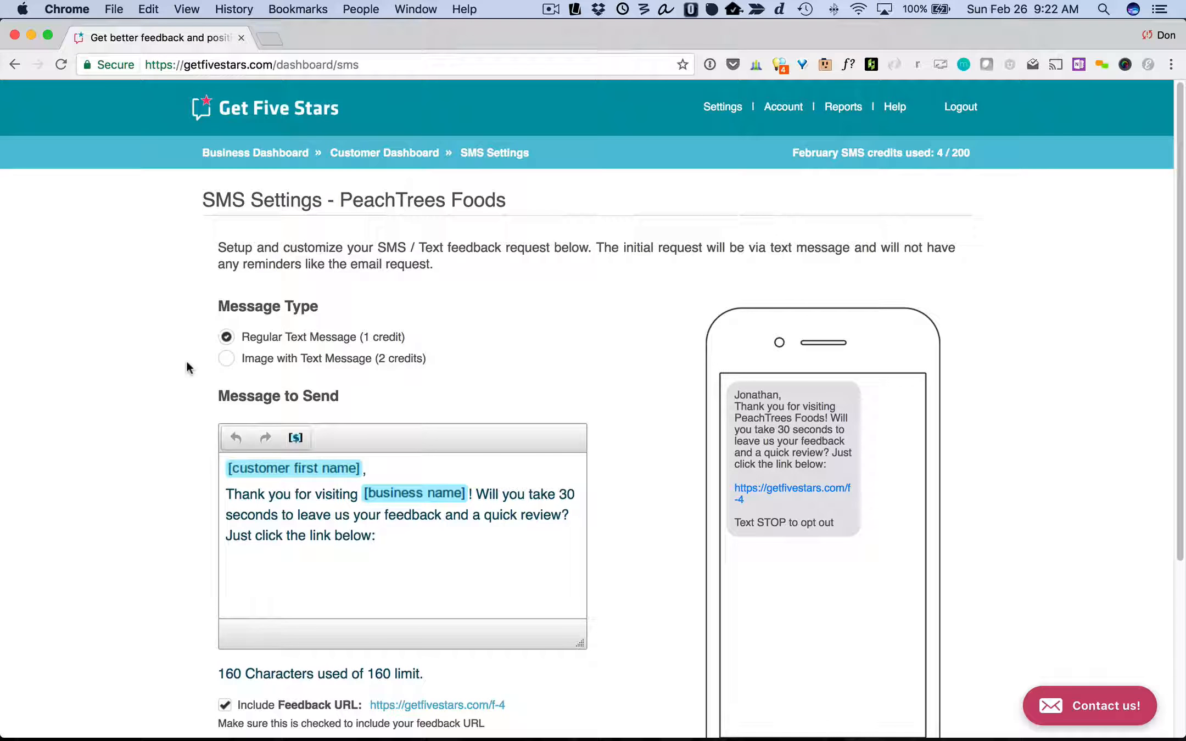
pyautogui.scroll(-5, 182, 436)
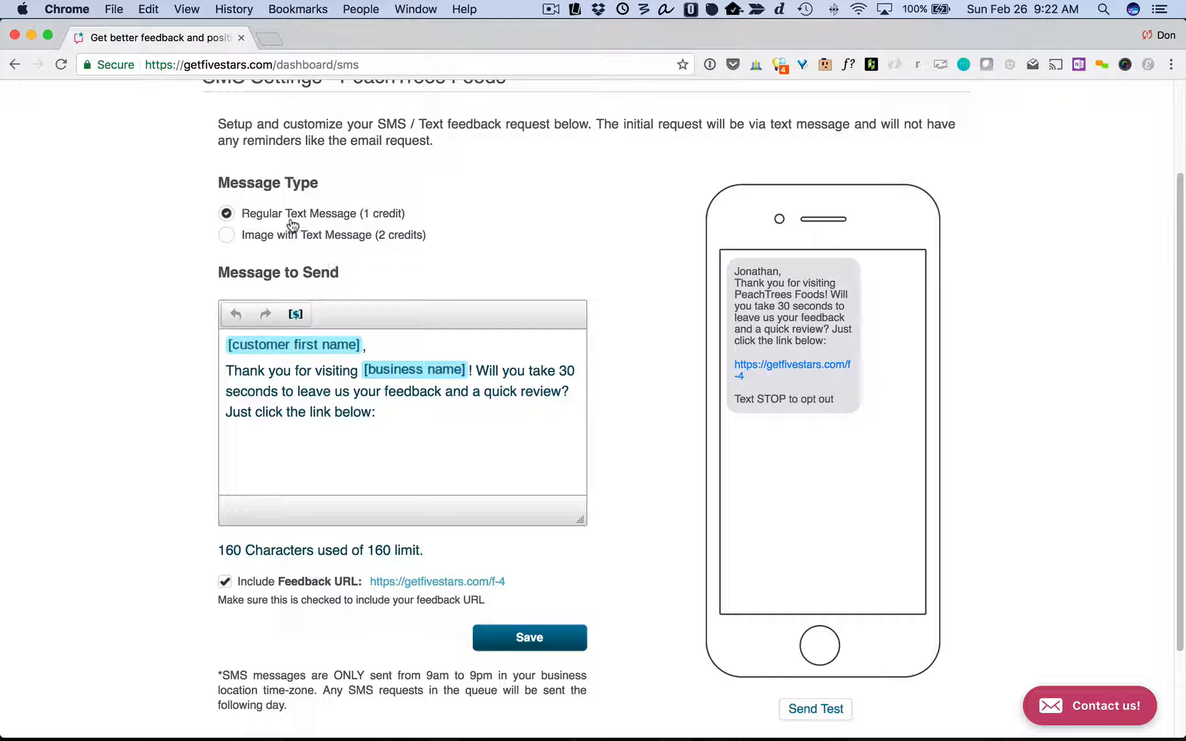
pyautogui.click(228, 237)
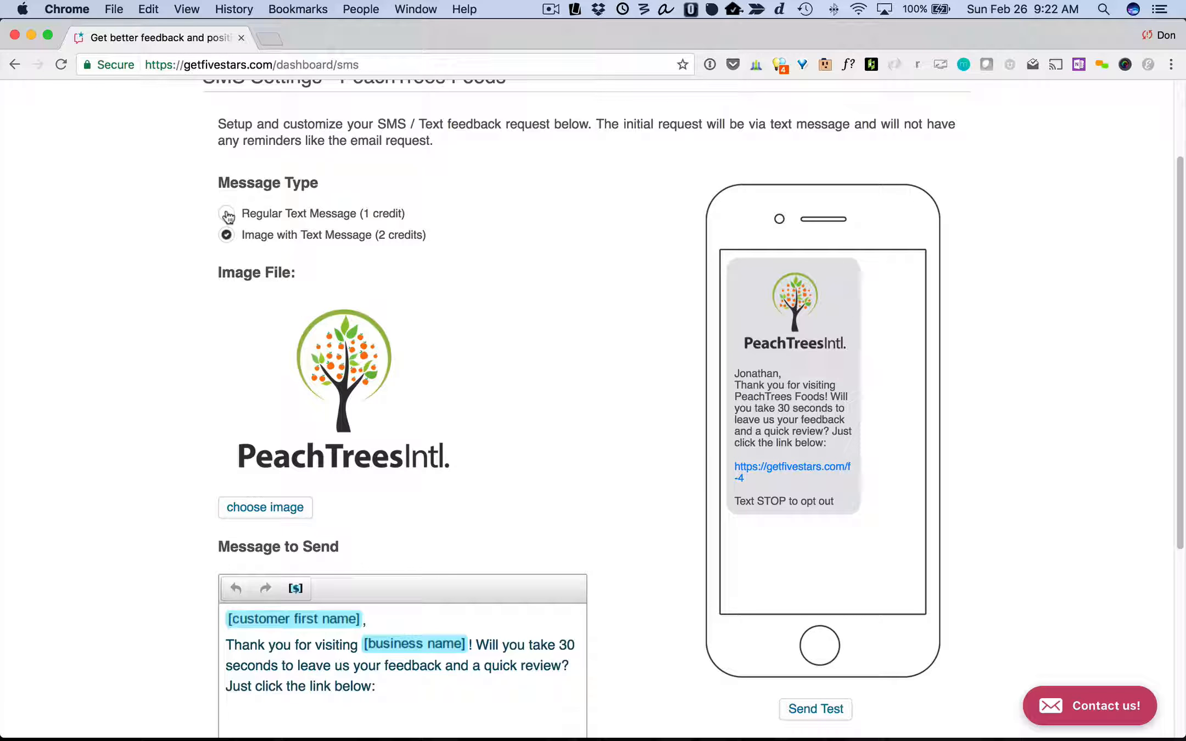
pyautogui.click(226, 214)
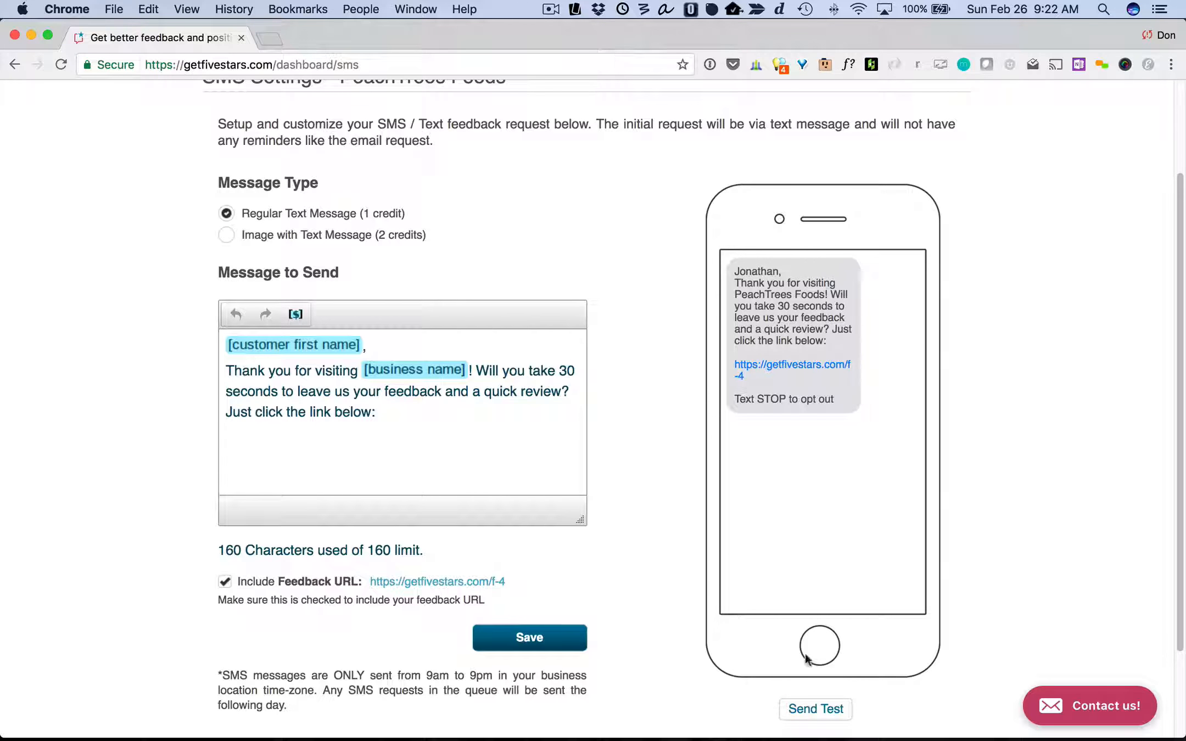
# - Exclude the feedback URL from the SMS message and include it again to compare the phone preview
pyautogui.scroll(-2, 856, 609)
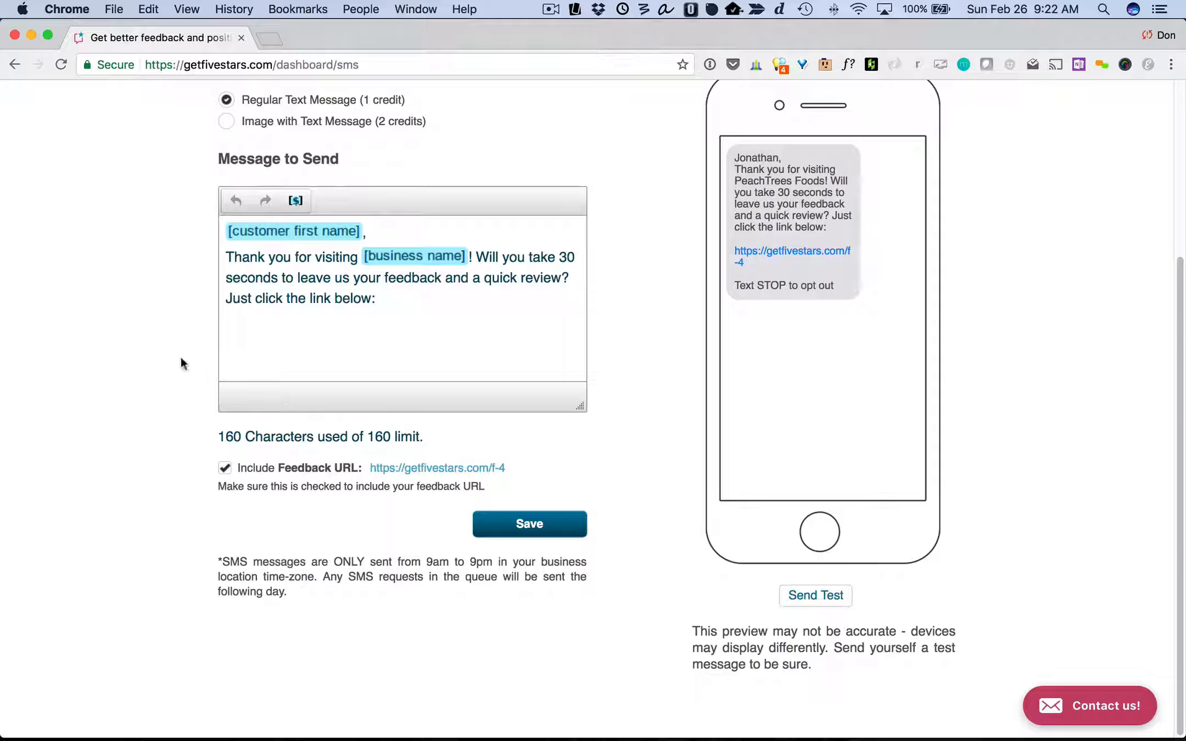
pyautogui.scroll(2, 181, 362)
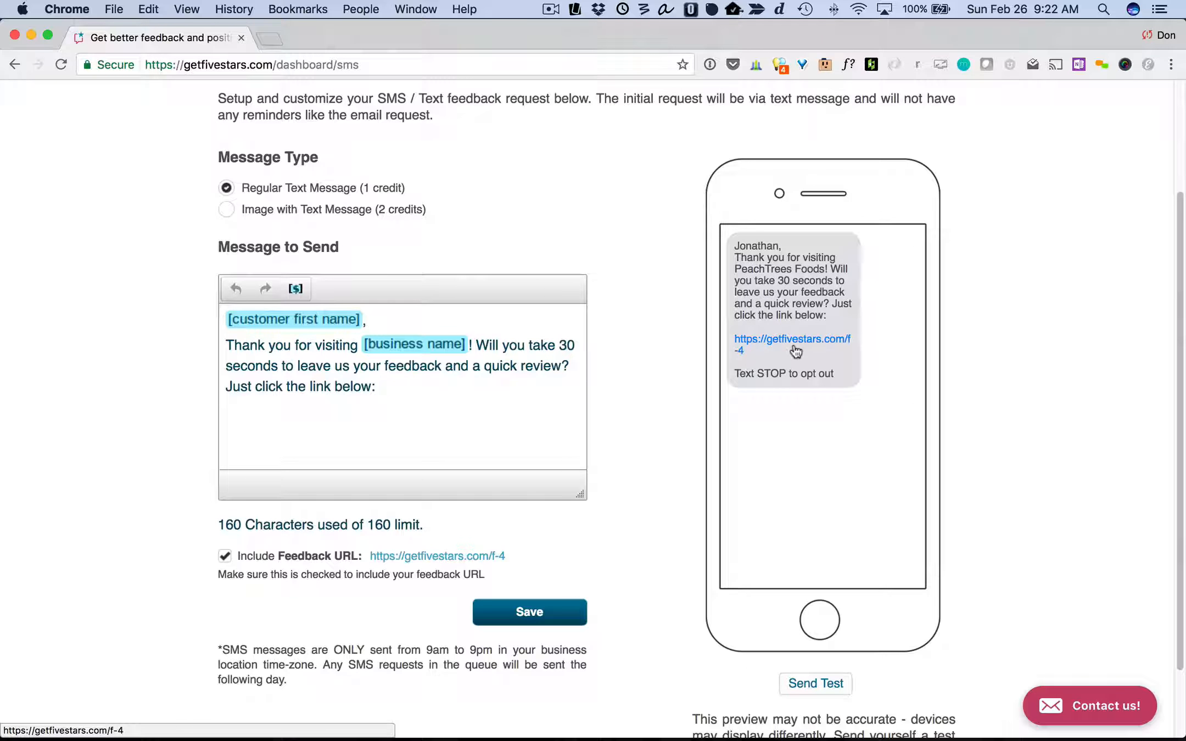
pyautogui.click(225, 558)
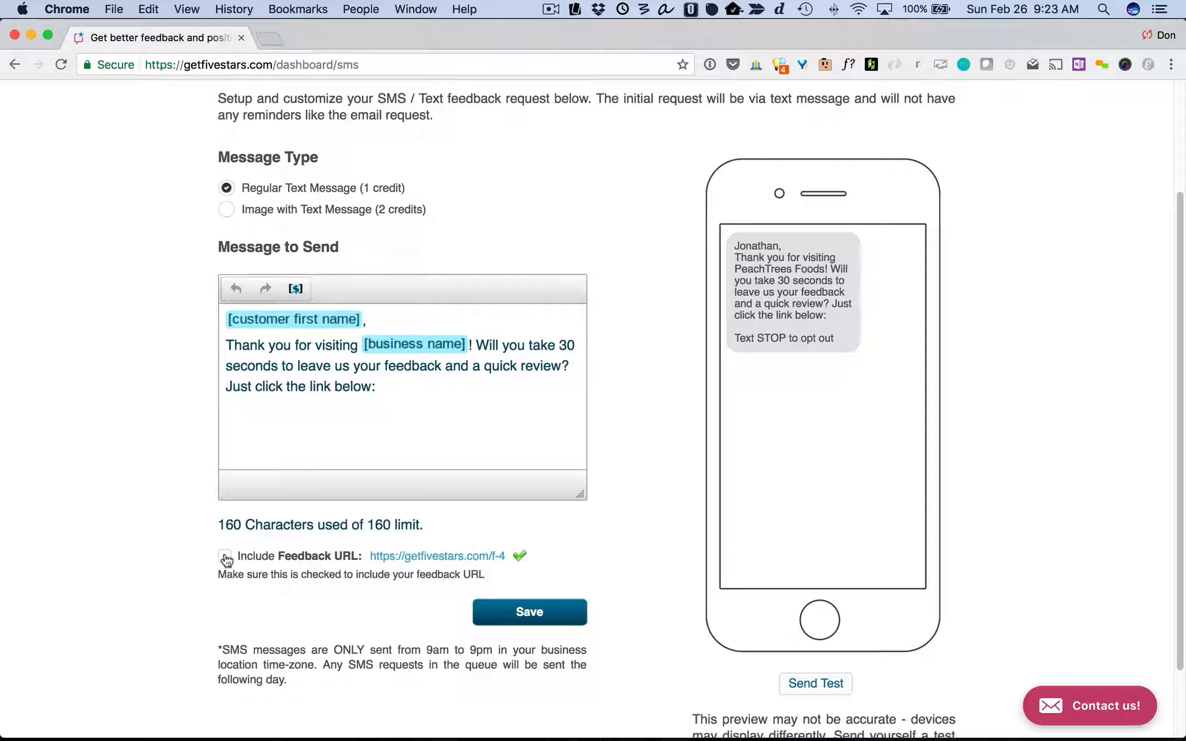
pyautogui.click(226, 558)
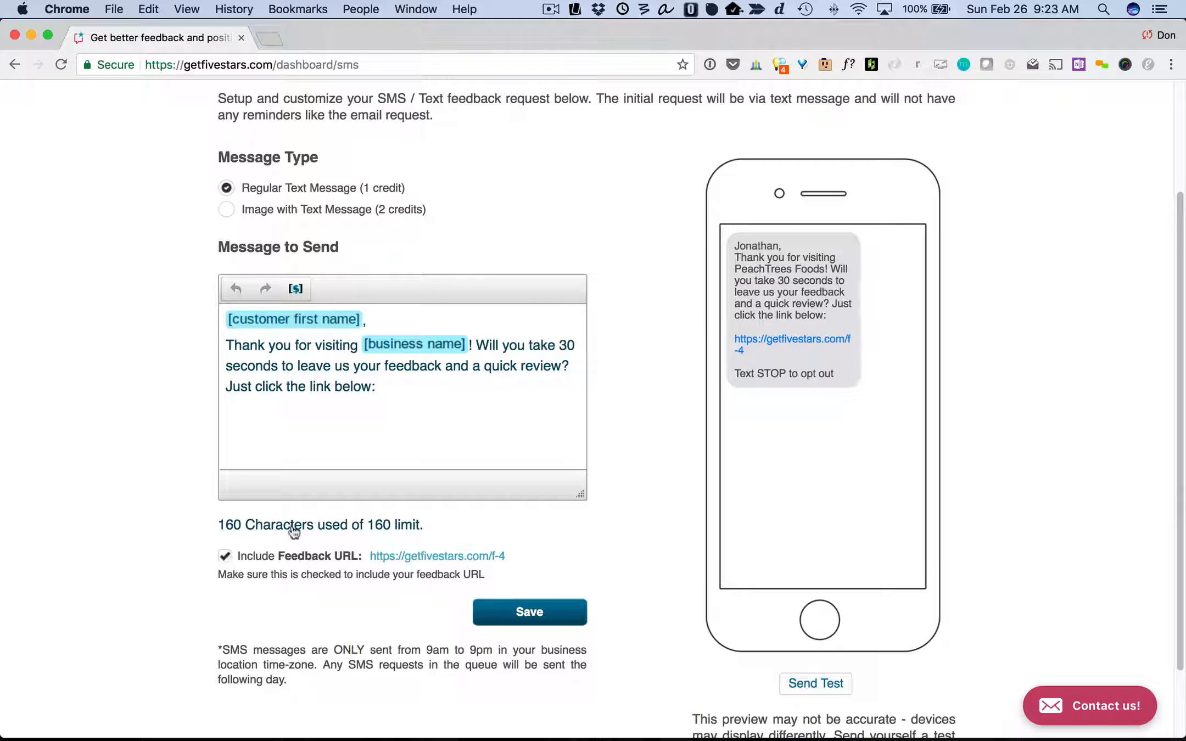
# - Open the phone number prompt for sending a test message and dismiss it without sending
pyautogui.scroll(3, 689, 330)
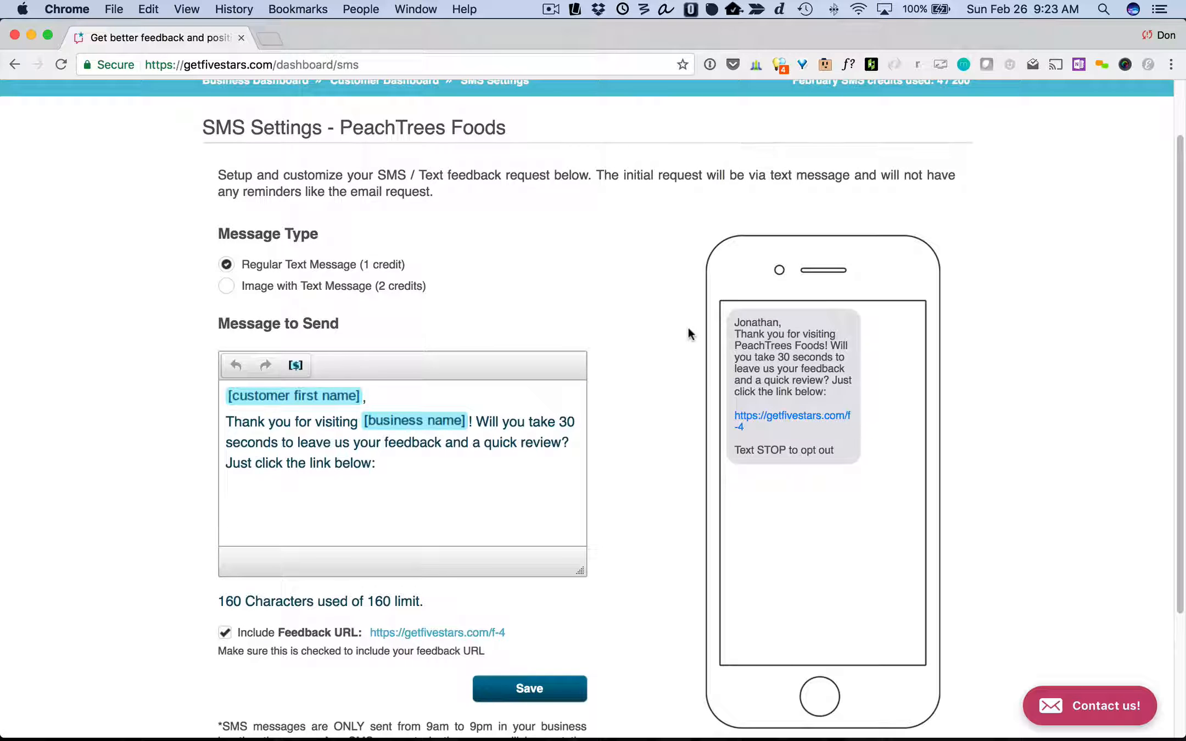
pyautogui.scroll(-1, 688, 330)
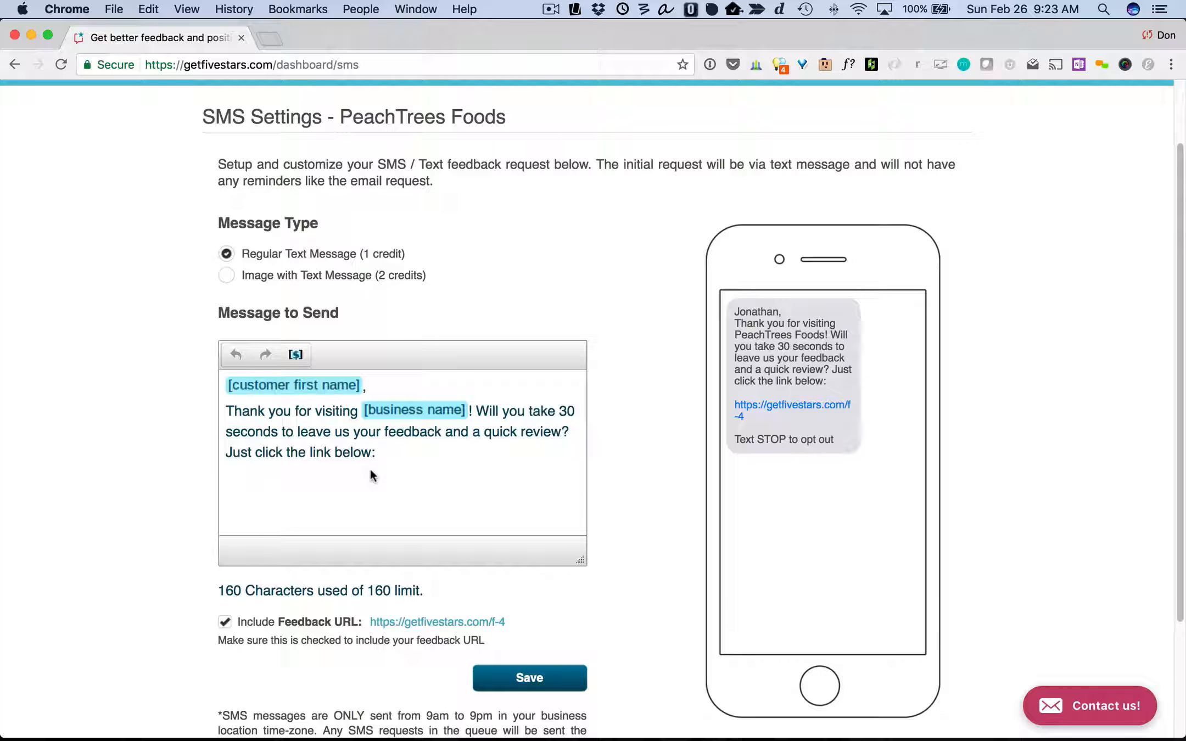
pyautogui.scroll(-5, 614, 464)
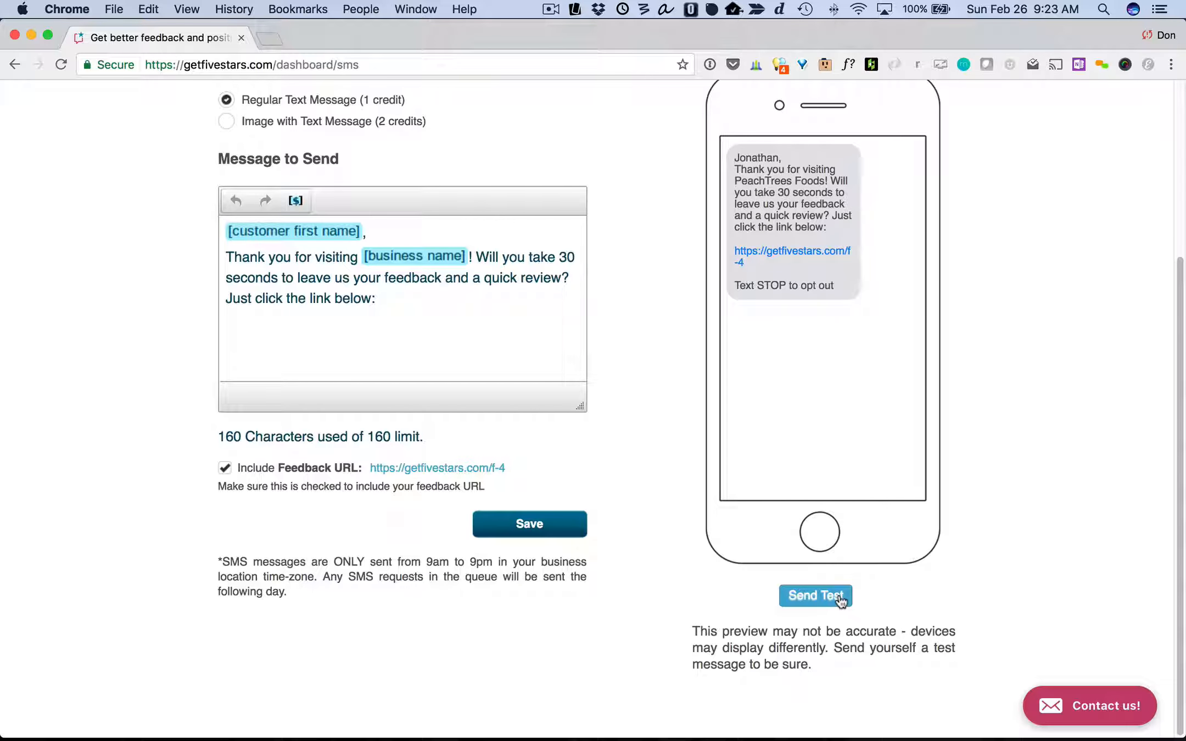
pyautogui.click(840, 601)
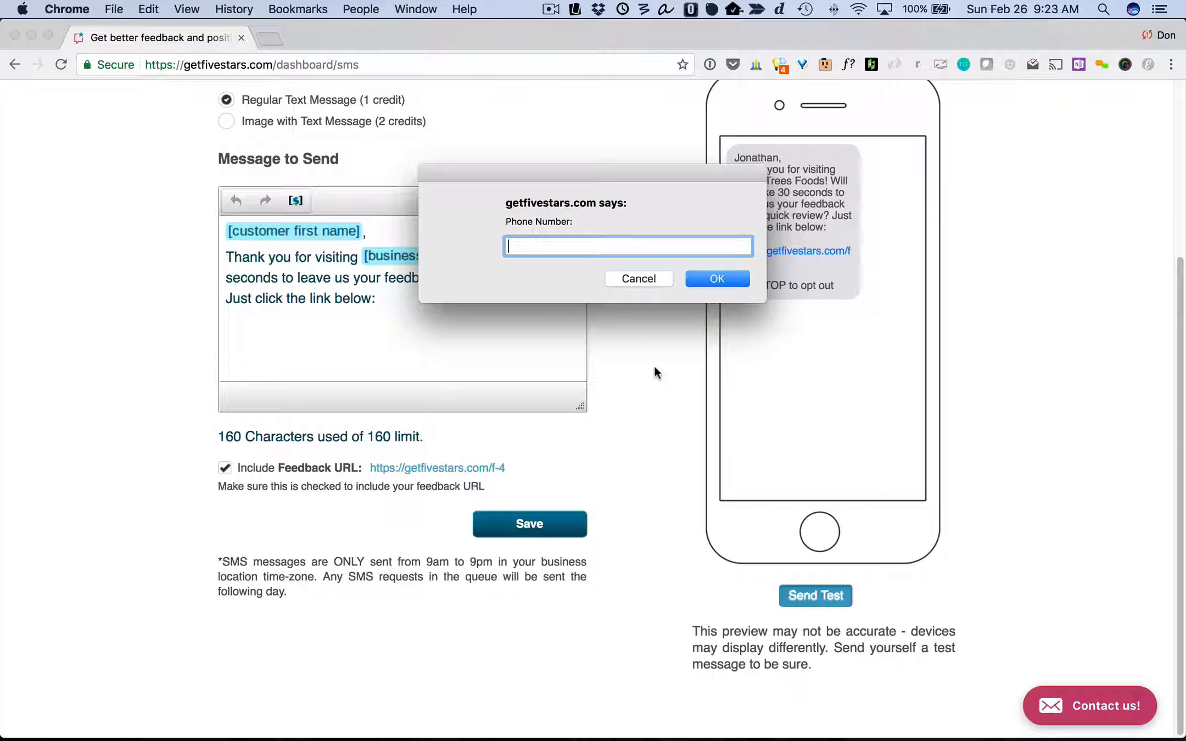
pyautogui.click(640, 278)
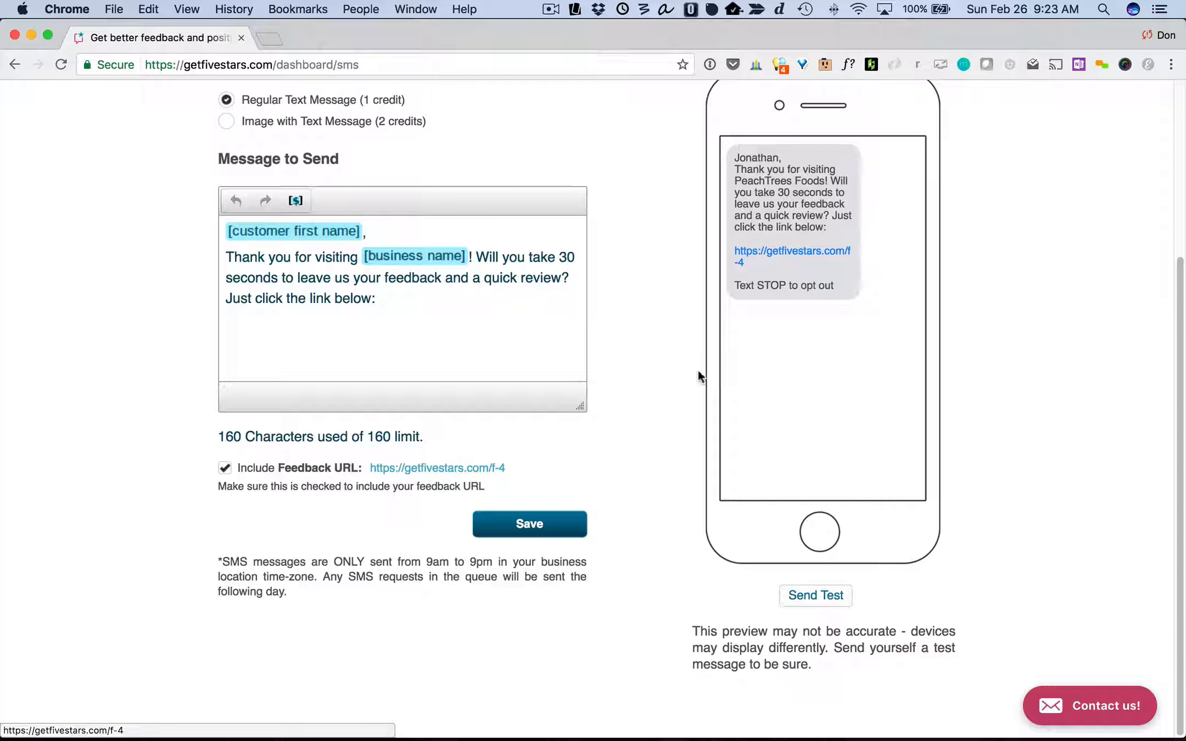
# - Set the SMS message type to Image with Text Message (2 credits) and return to the customer dashboard
pyautogui.click(226, 121)
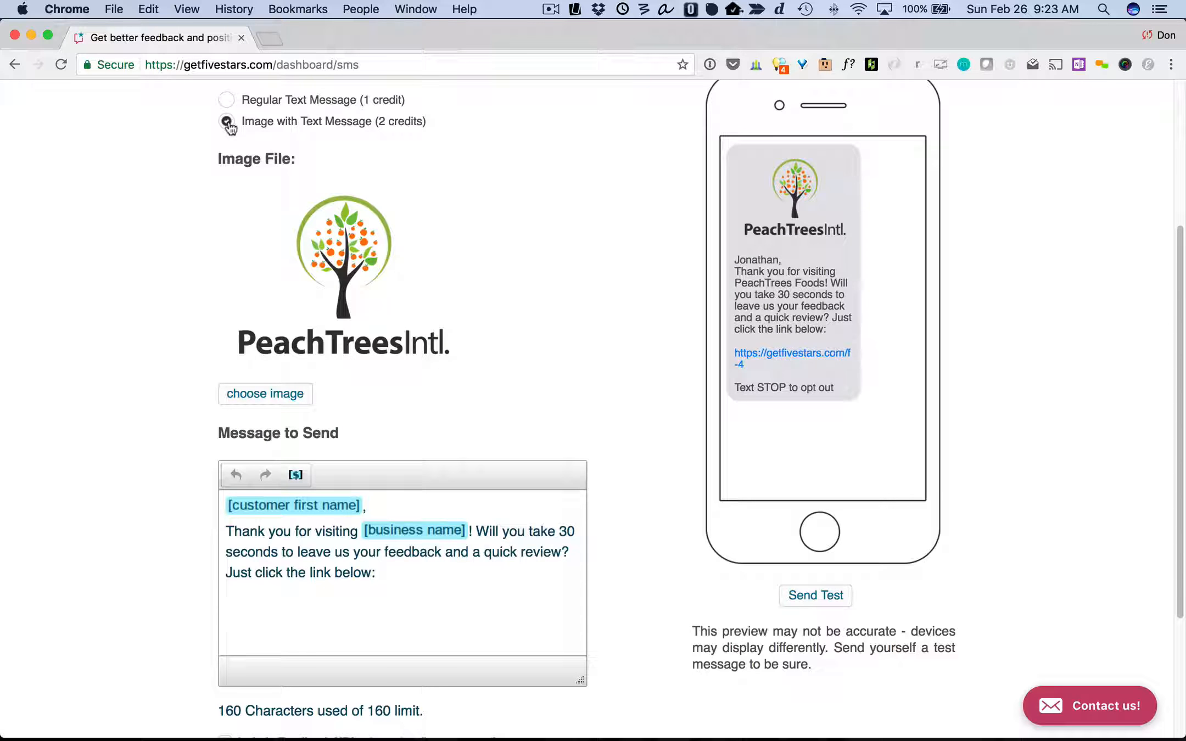
pyautogui.scroll(-2, 608, 426)
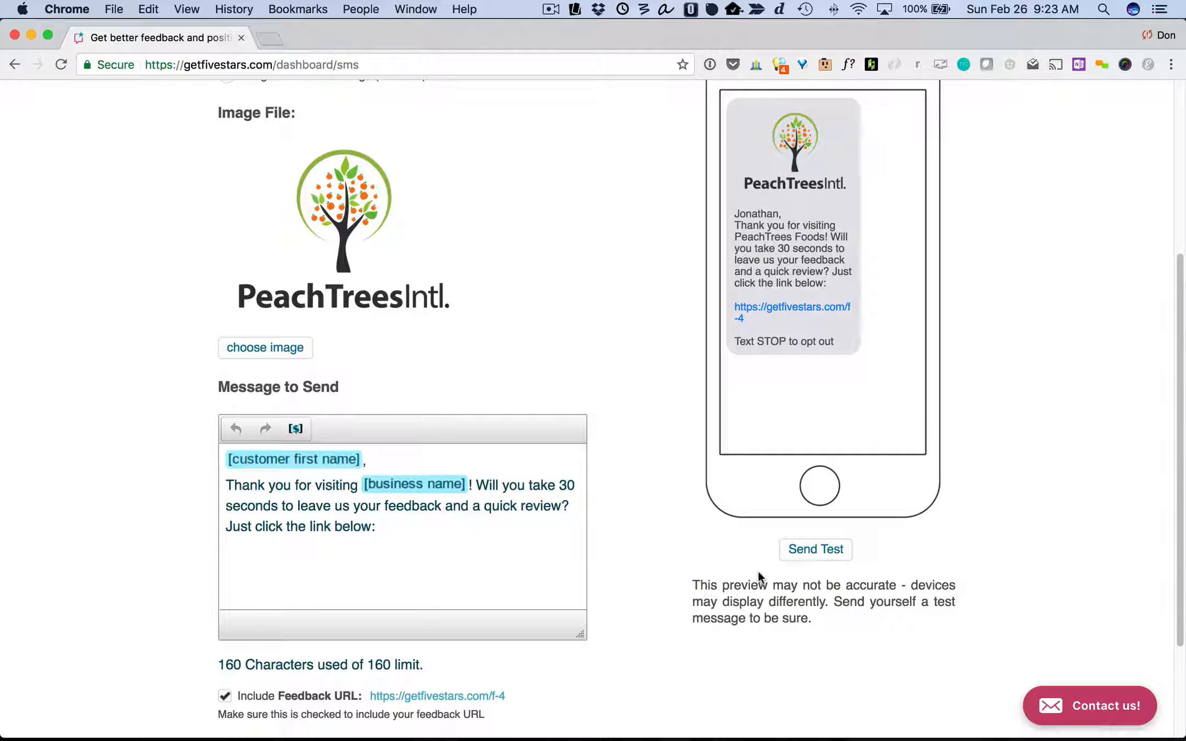
pyautogui.scroll(-5, 674, 444)
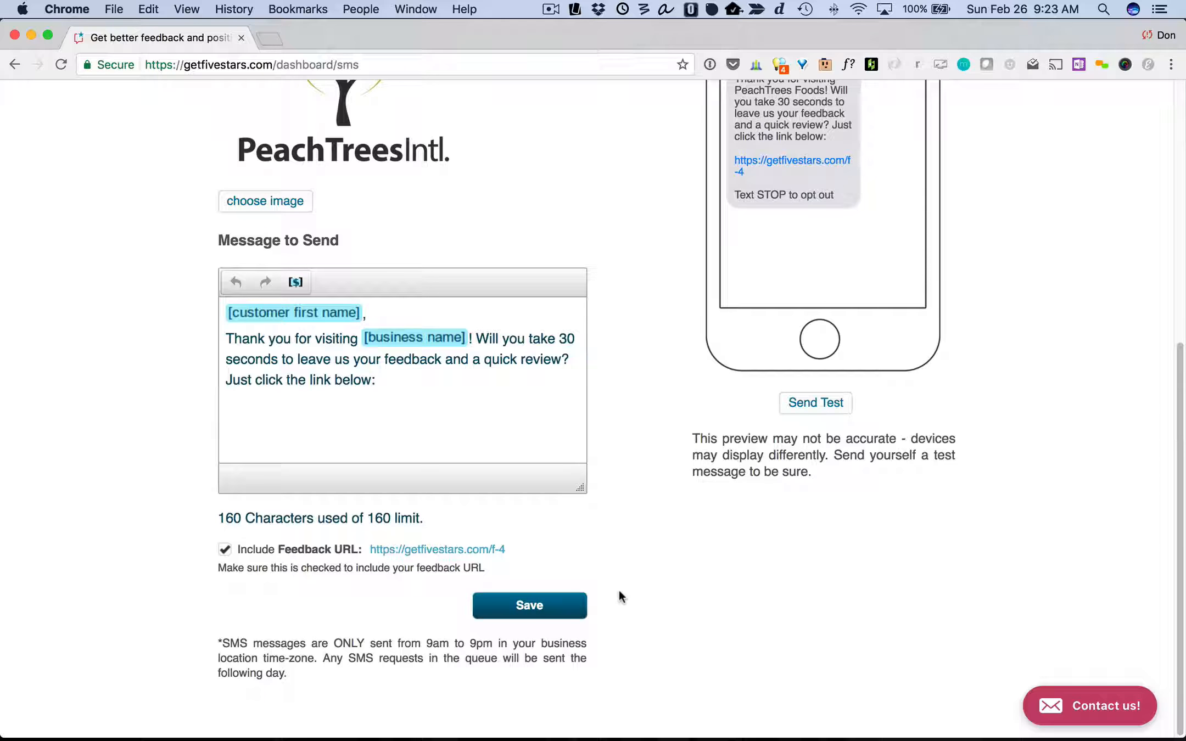
pyautogui.scroll(3, 623, 508)
pyautogui.scroll(3, 624, 511)
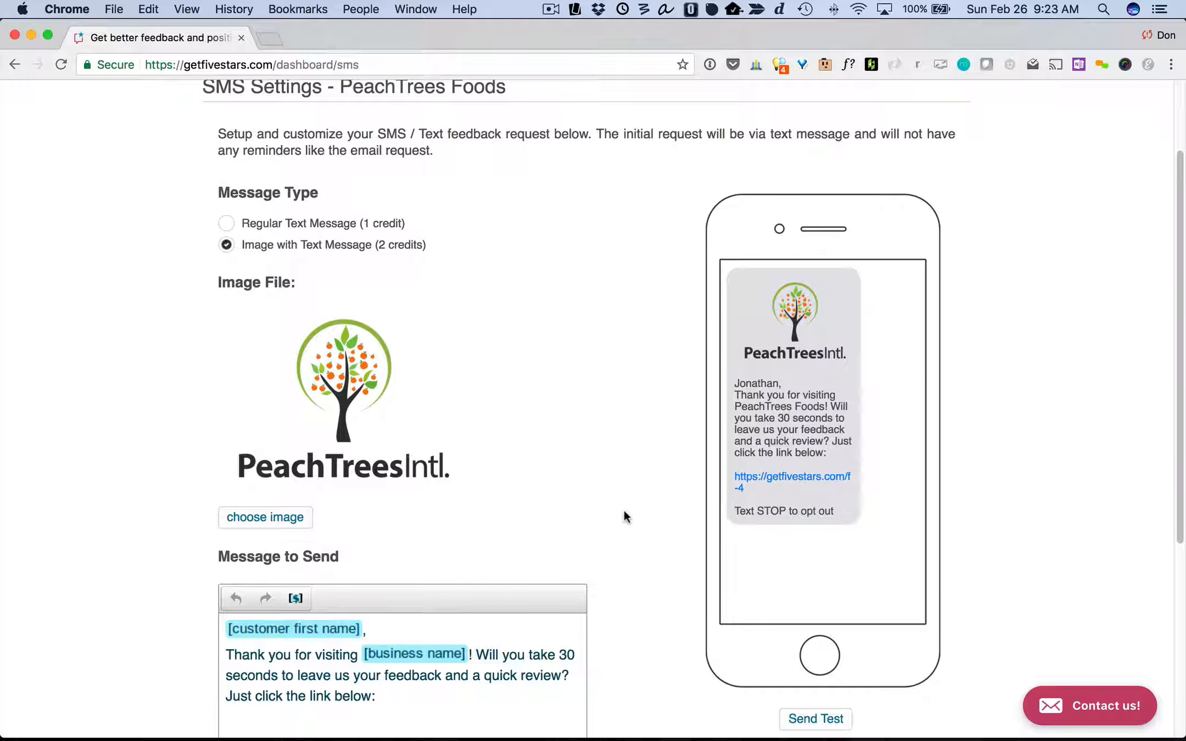
pyautogui.scroll(-5, 624, 513)
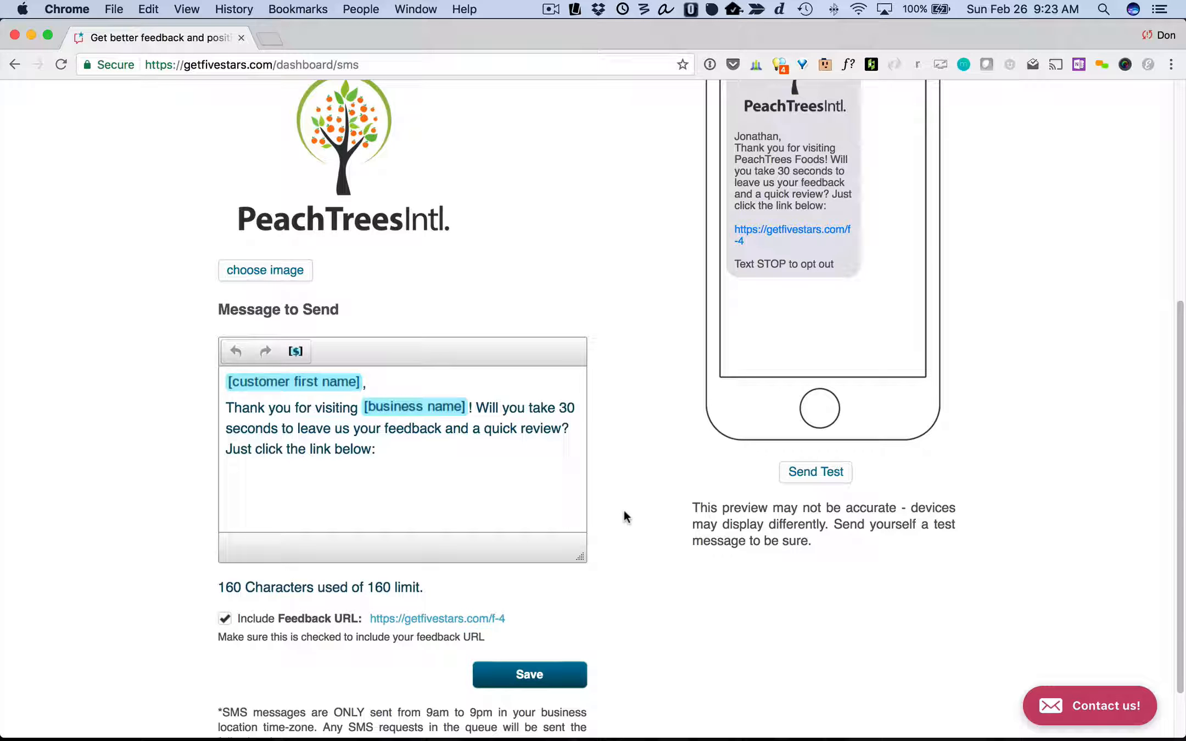
pyautogui.scroll(7, 624, 511)
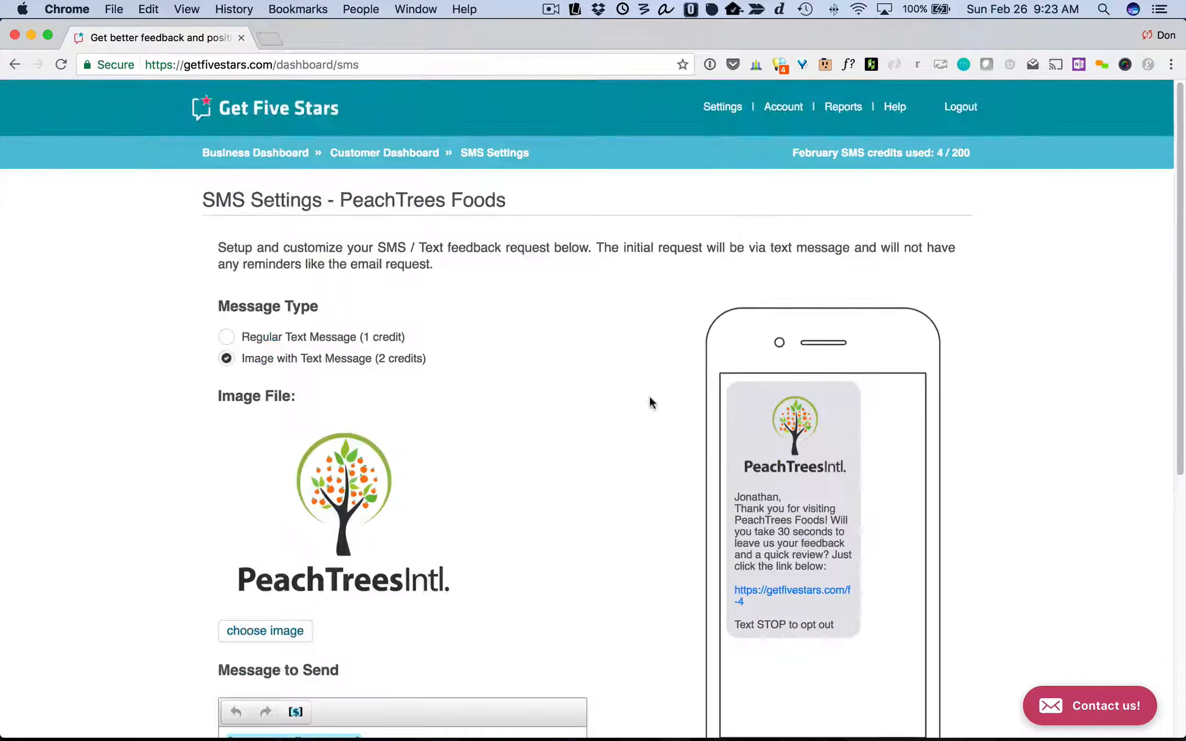
pyautogui.click(415, 155)
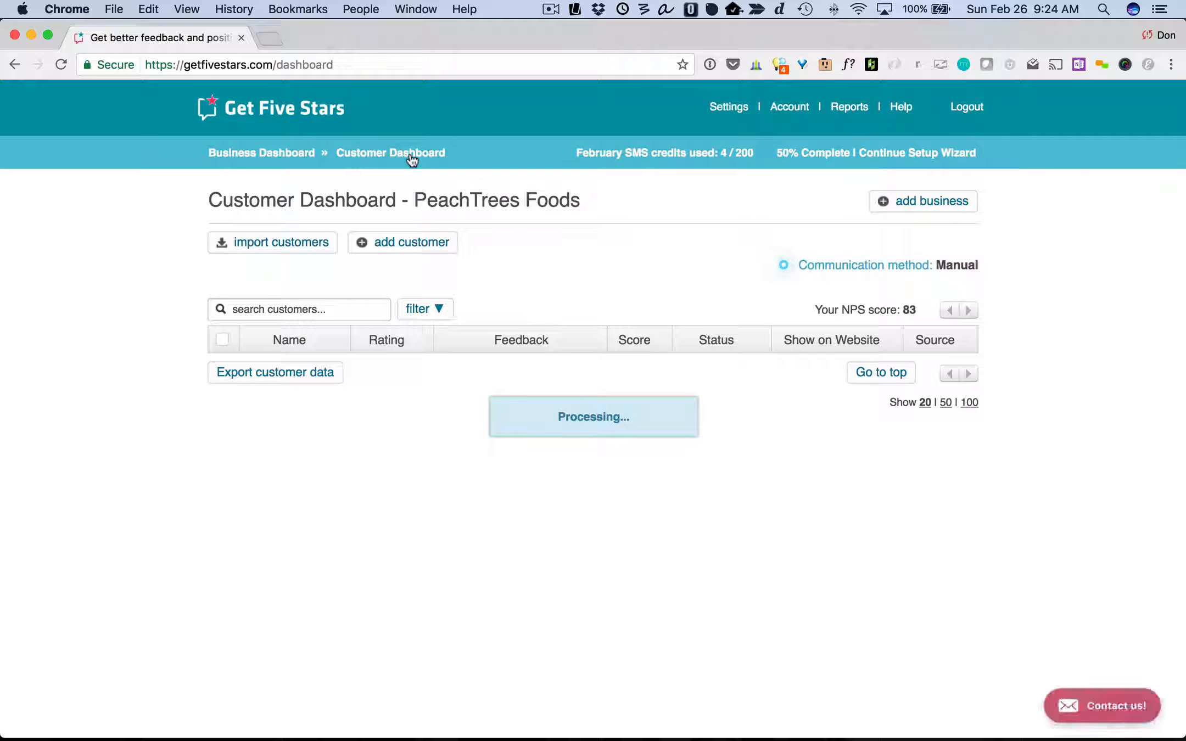
# - Examine the mobile phone and communication preference fields of the Add Customer form and go back without adding anyone
pyautogui.click(448, 250)
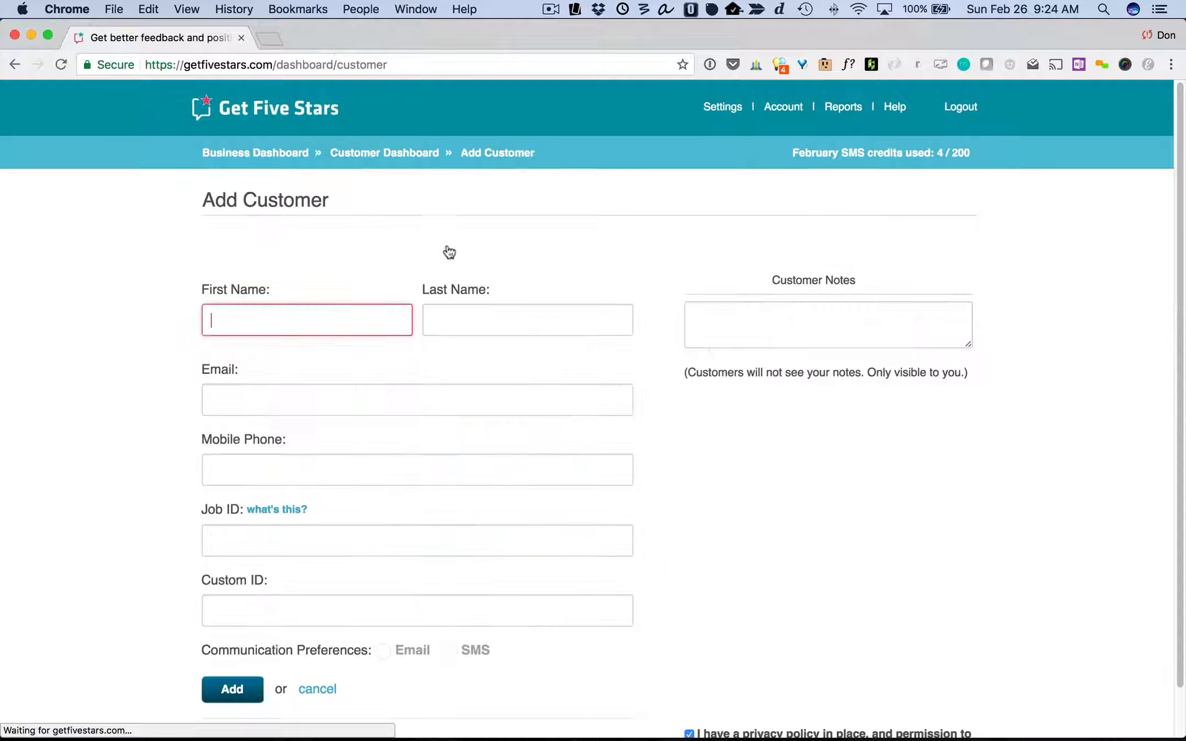
pyautogui.click(247, 477)
pyautogui.scroll(-2, 151, 526)
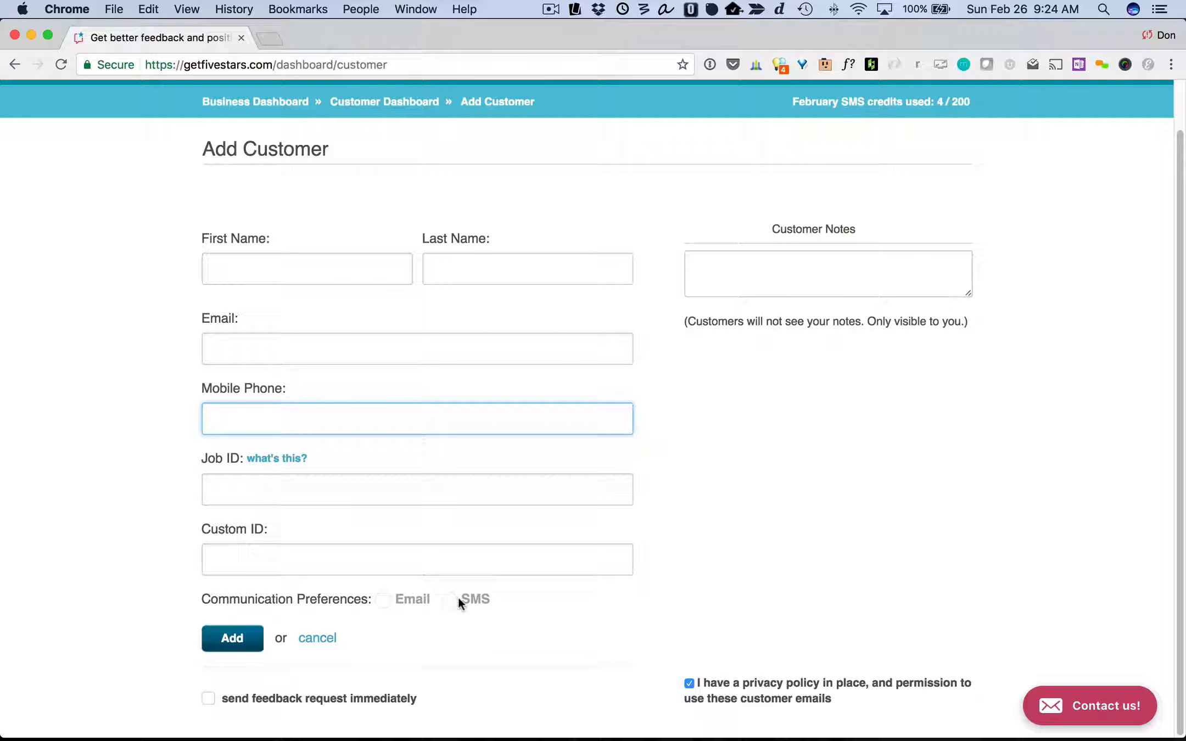
pyautogui.scroll(2, 458, 603)
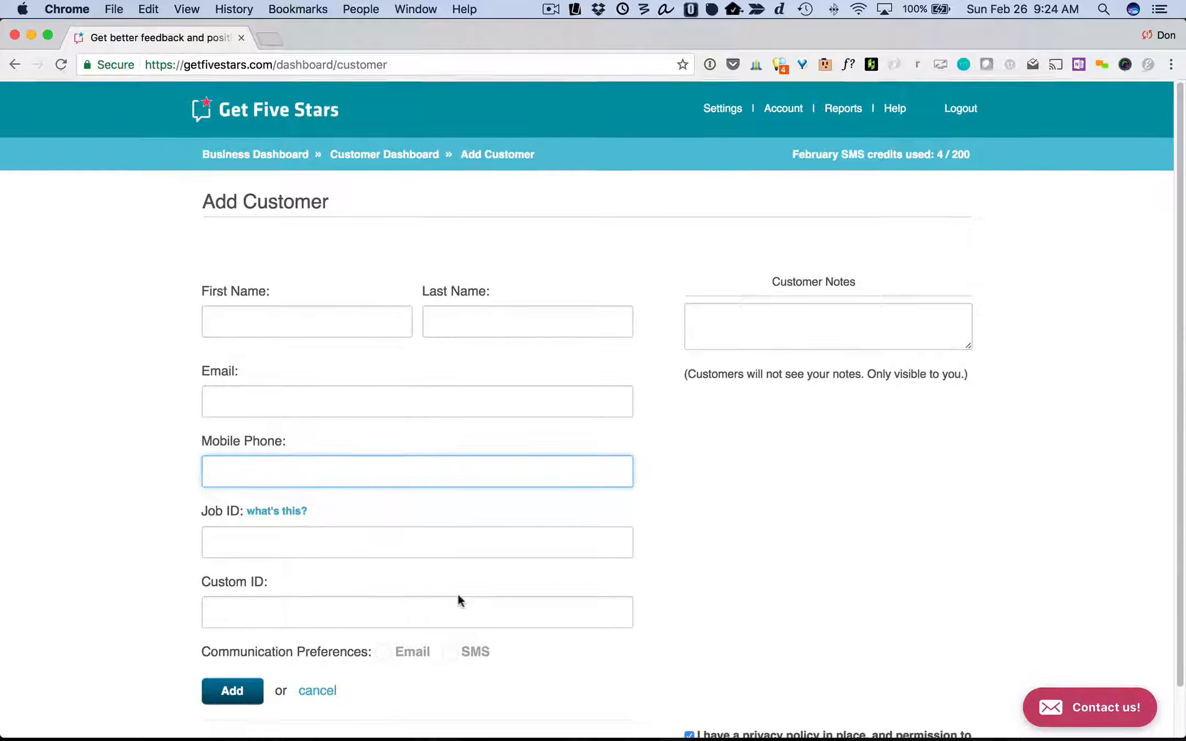
pyautogui.click(14, 65)
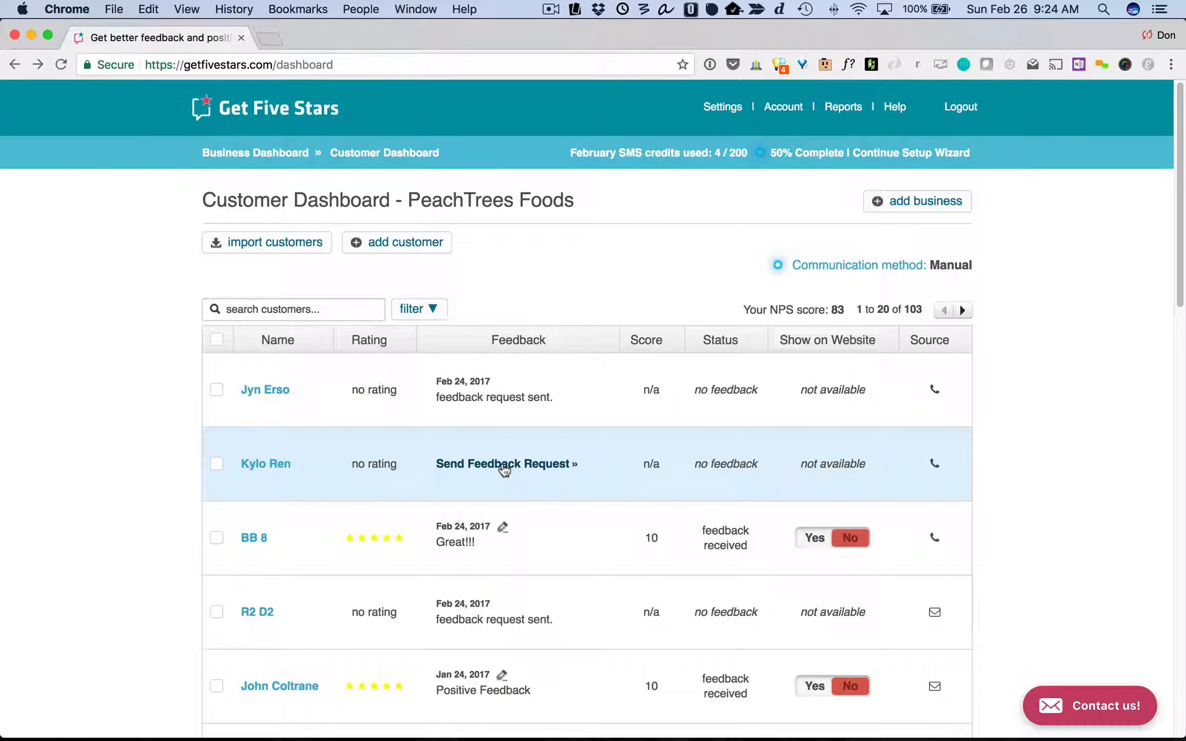
# - Send the prepared SMS feedback request to the second customer in the list and close the dialog
pyautogui.click(503, 466)
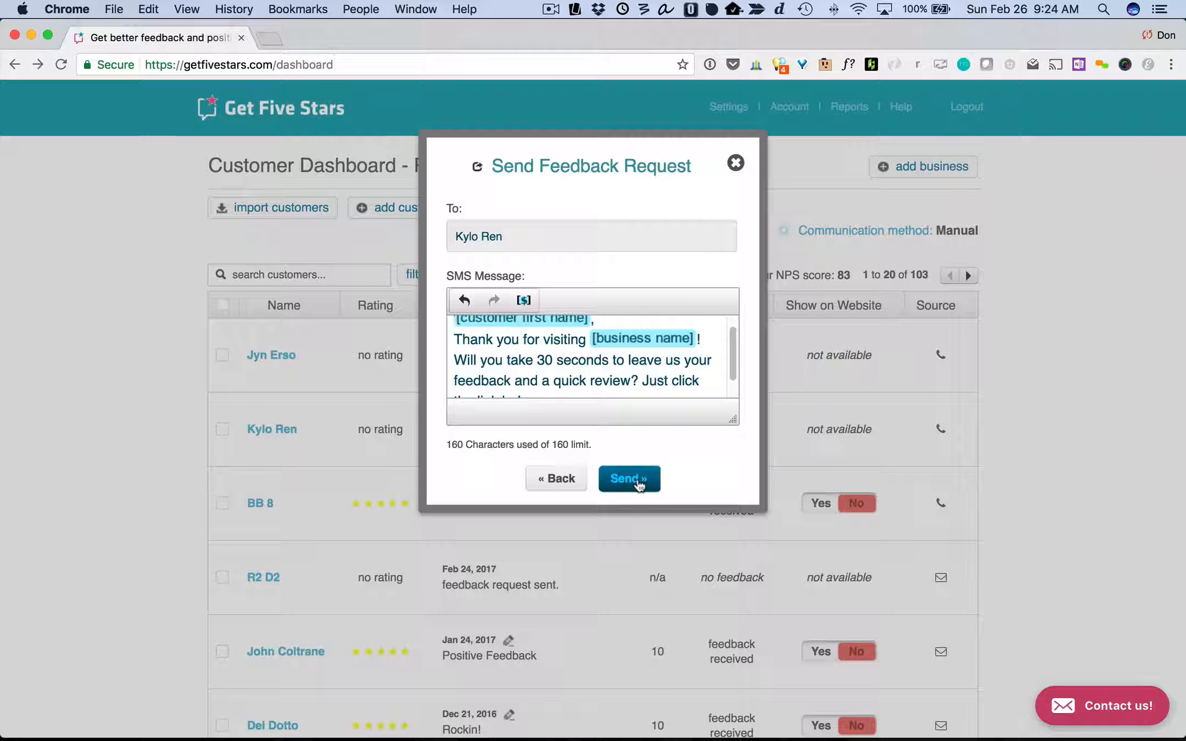
pyautogui.click(642, 481)
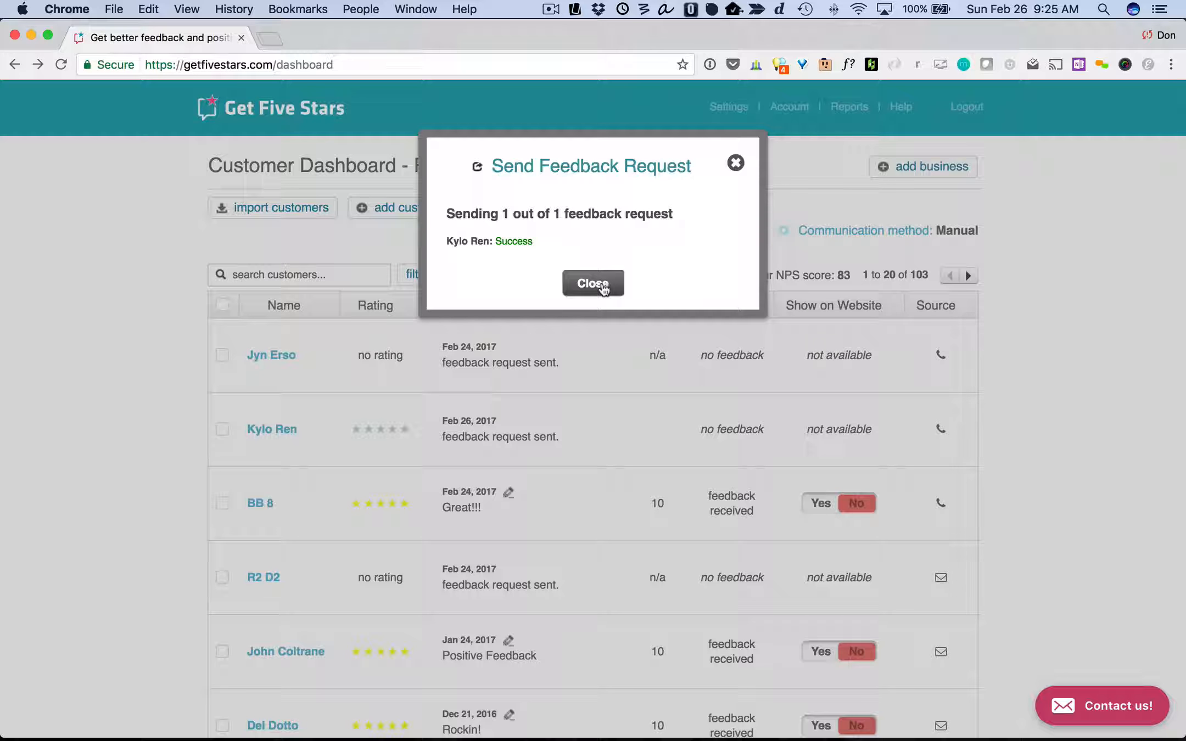
pyautogui.click(603, 287)
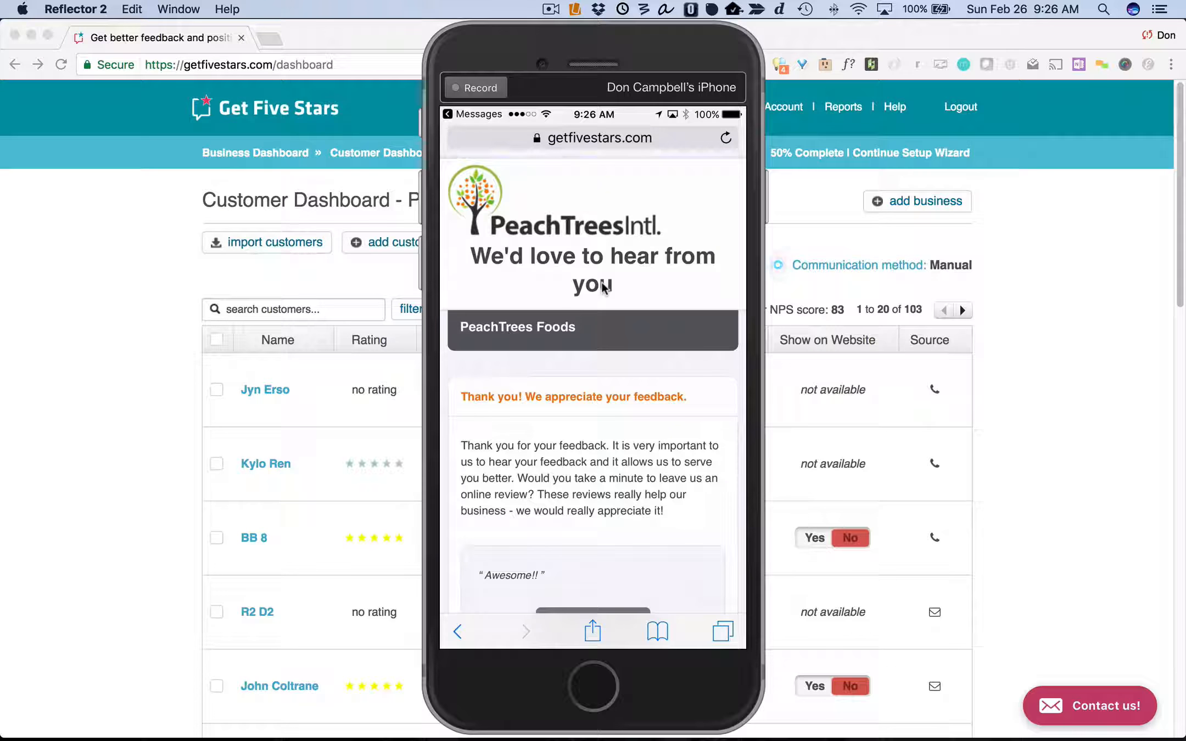
# - Switch back to Chrome from the mirrored phone and reload the customer dashboard
pyautogui.click(141, 307)
pyautogui.click(61, 65)
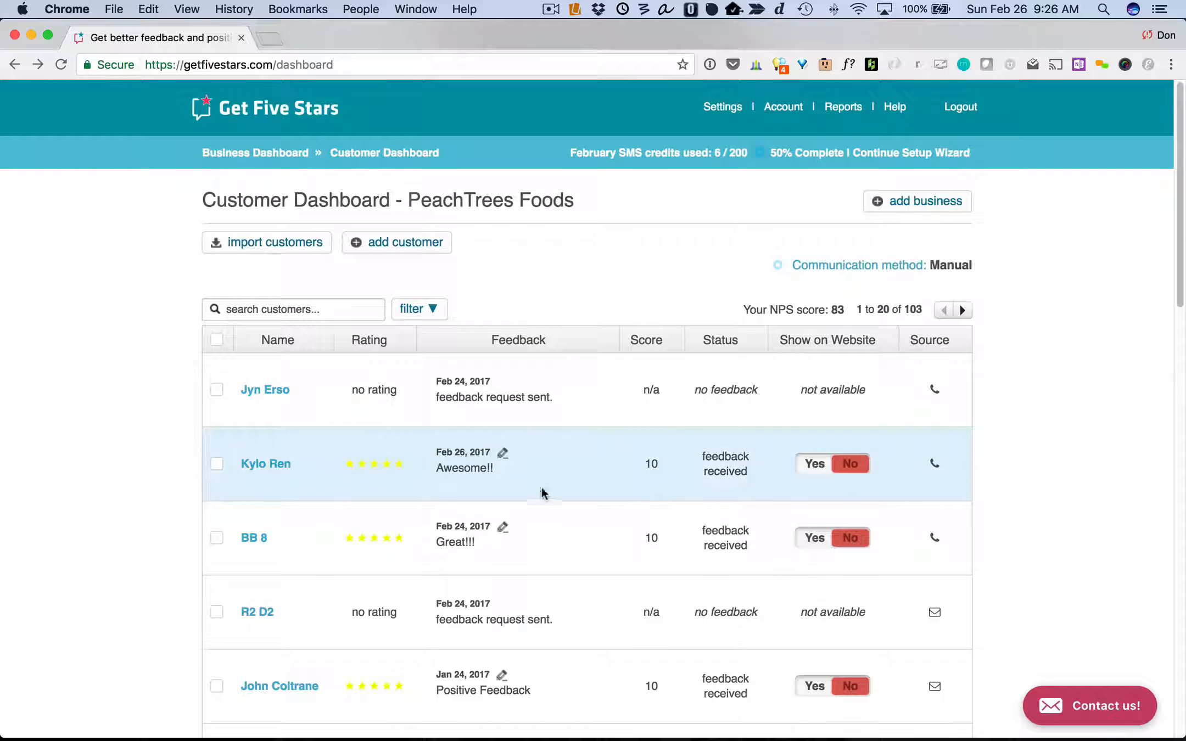
# - Open the second customer's profile and review the feedback history and activity log
pyautogui.click(268, 472)
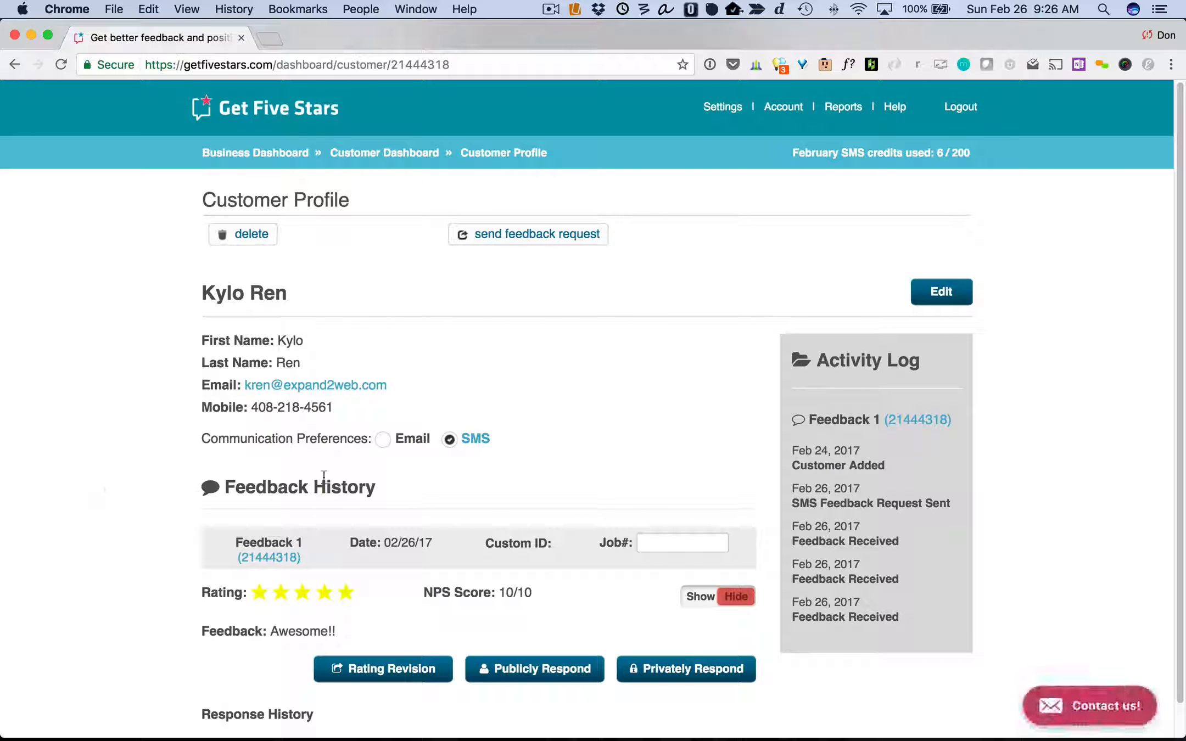
pyautogui.scroll(-1, 122, 555)
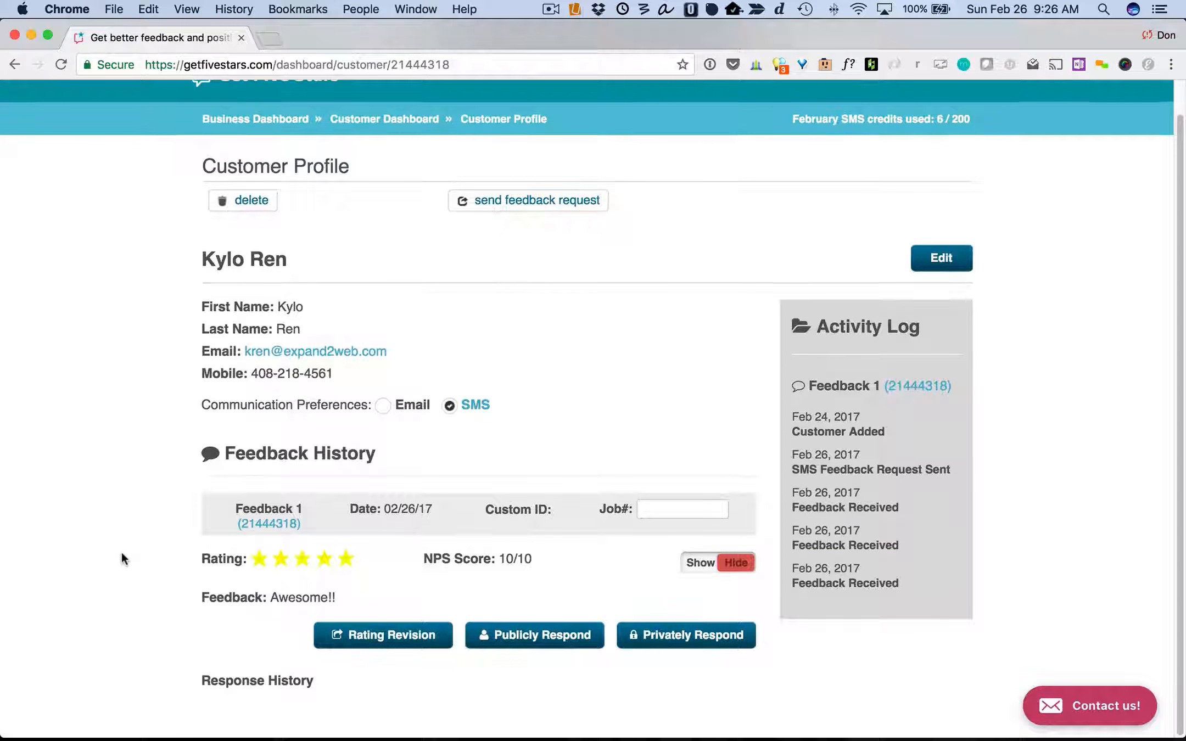
pyautogui.scroll(1, 121, 552)
pyautogui.scroll(-1, 121, 553)
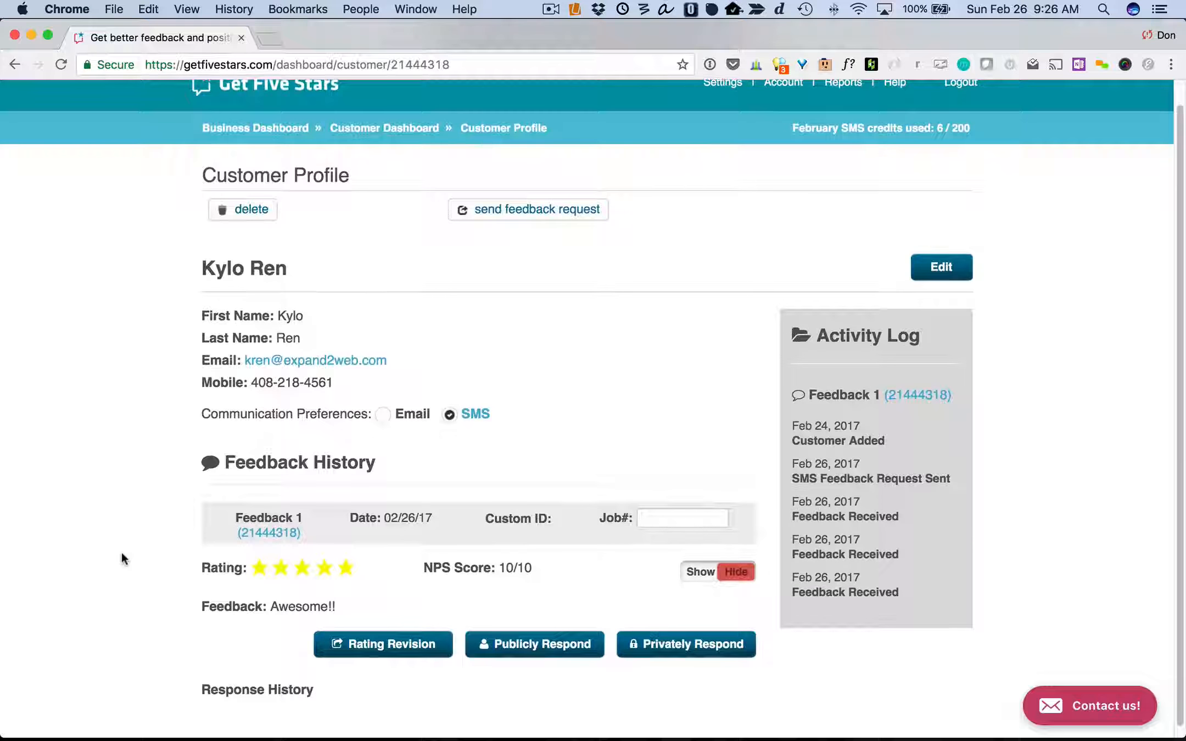
pyautogui.scroll(1, 121, 552)
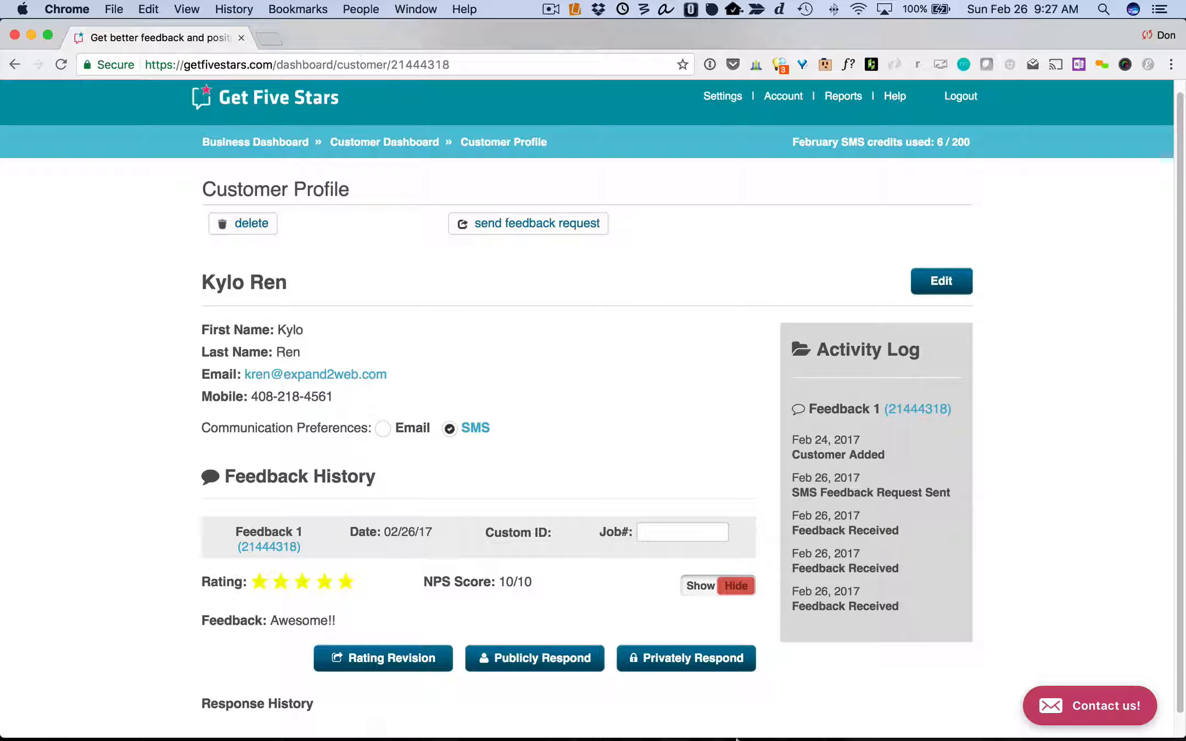
# - Switch to Reflector 2 to view the feedback page on the mirrored iPhone
pyautogui.moveTo(785, 730)
pyautogui.click(892, 715)
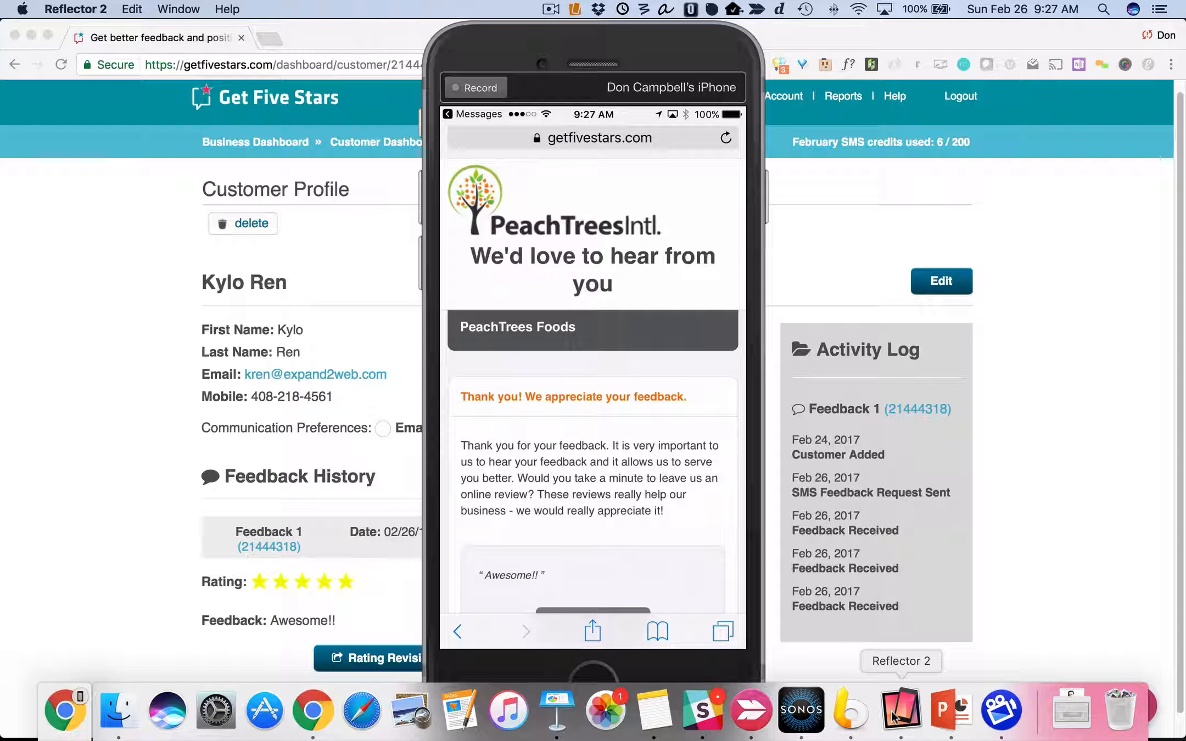